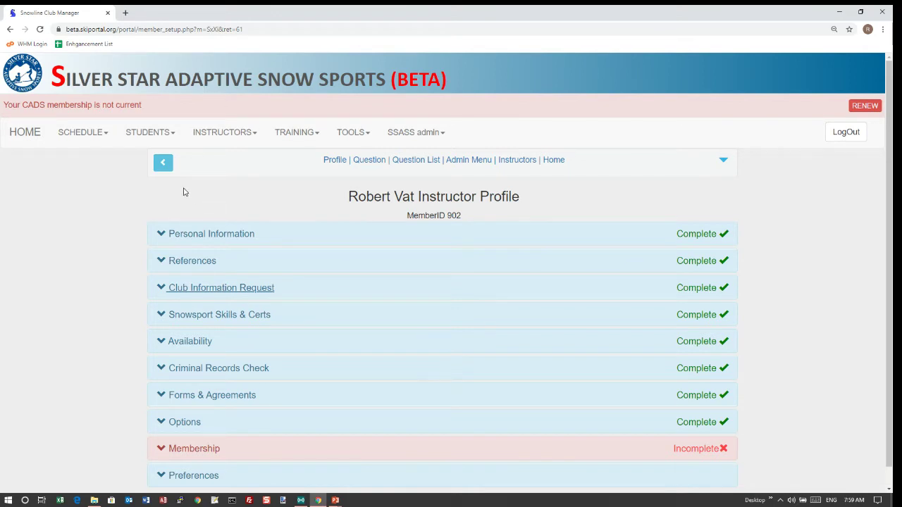
In the Club Information Request section, tick Travel Advertisment and replace the BCAS President answer with "Some text".
left_click(193, 235)
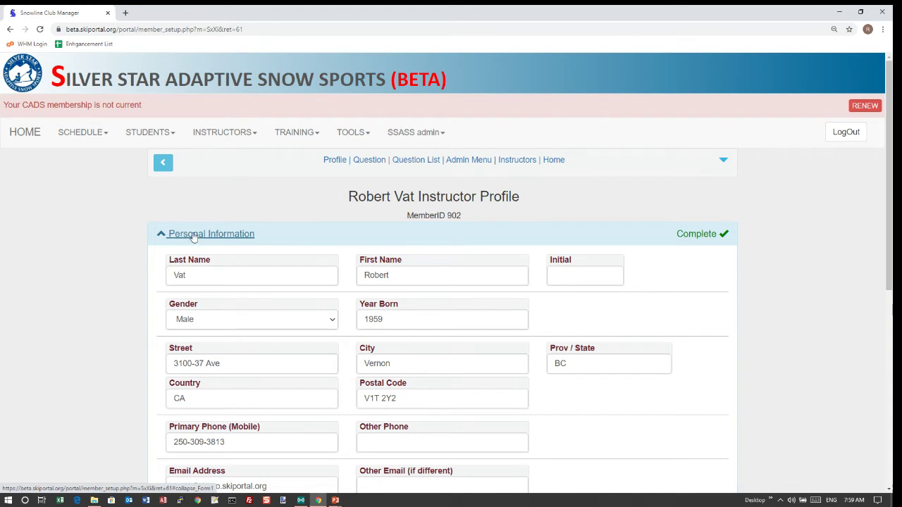
left_click(194, 235)
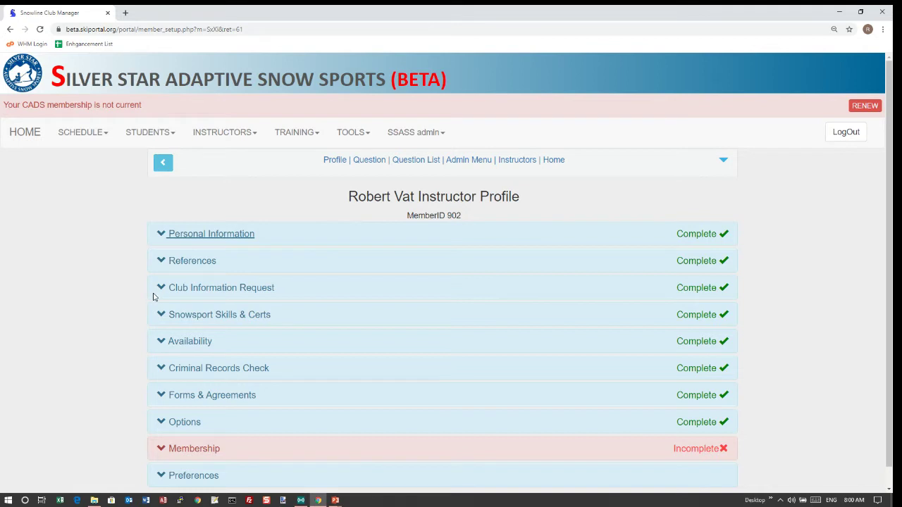
left_click(270, 289)
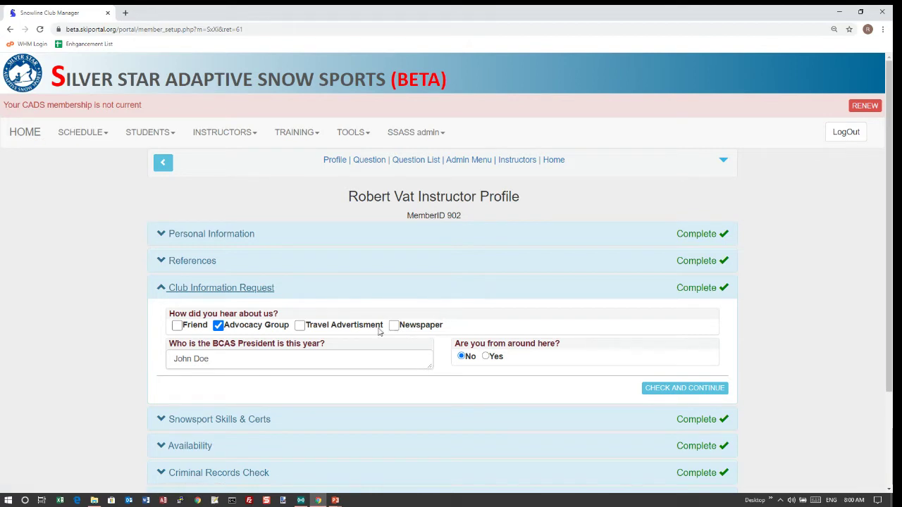
left_click(300, 327)
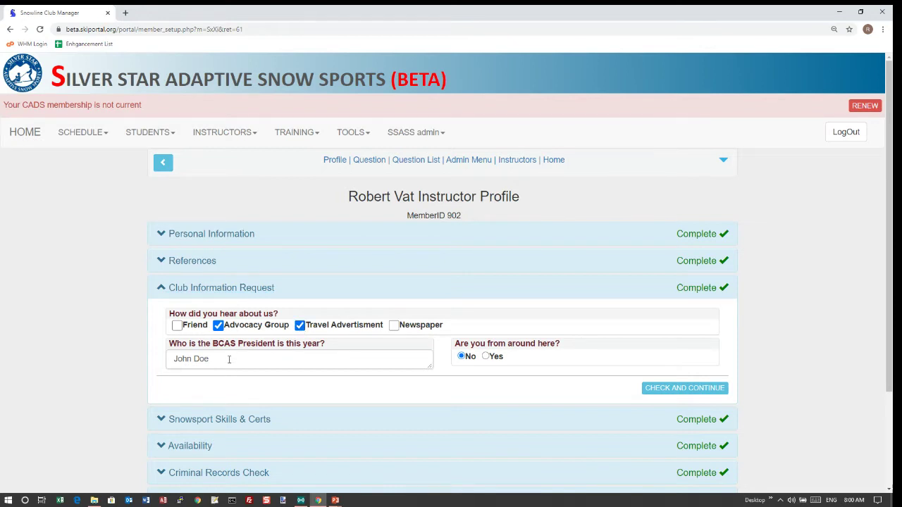
left_click_drag(219, 360, 166, 368)
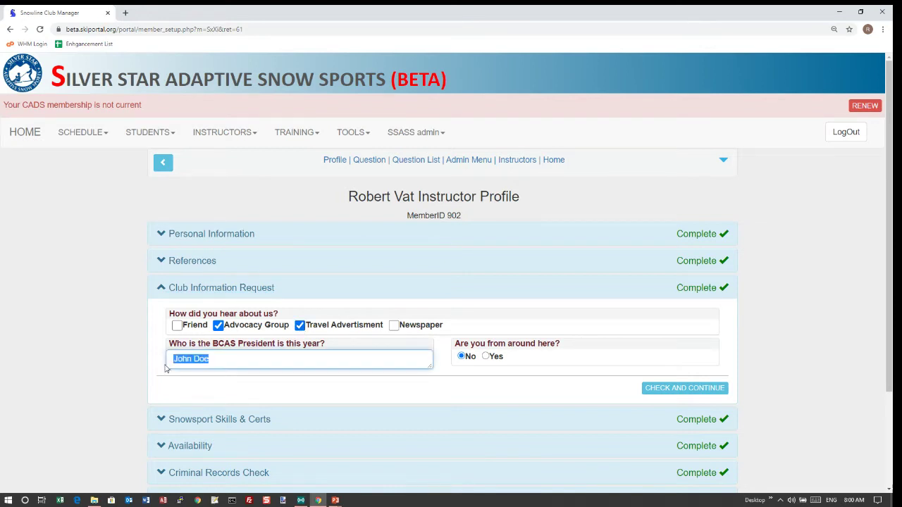
type("Some text")
left_click(459, 303)
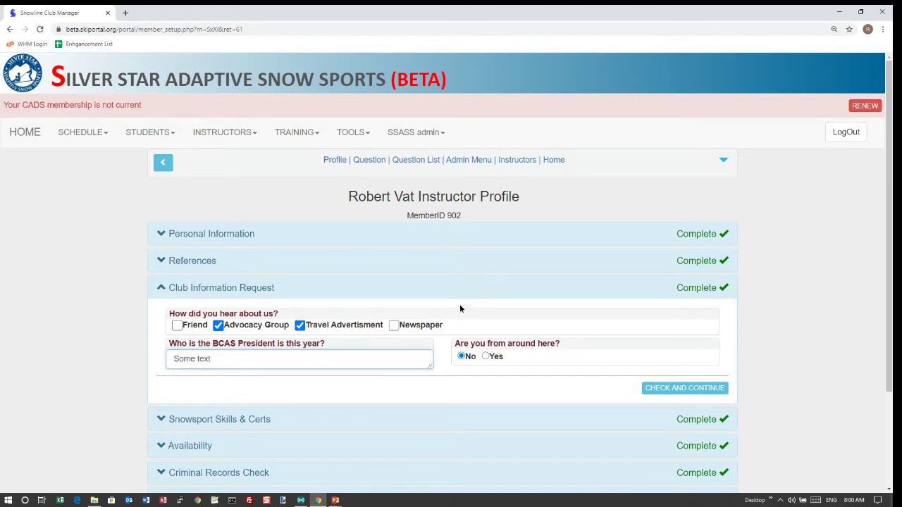
Open the Custom Questions list from the Club Setup section of Club Administration.
left_click(357, 135)
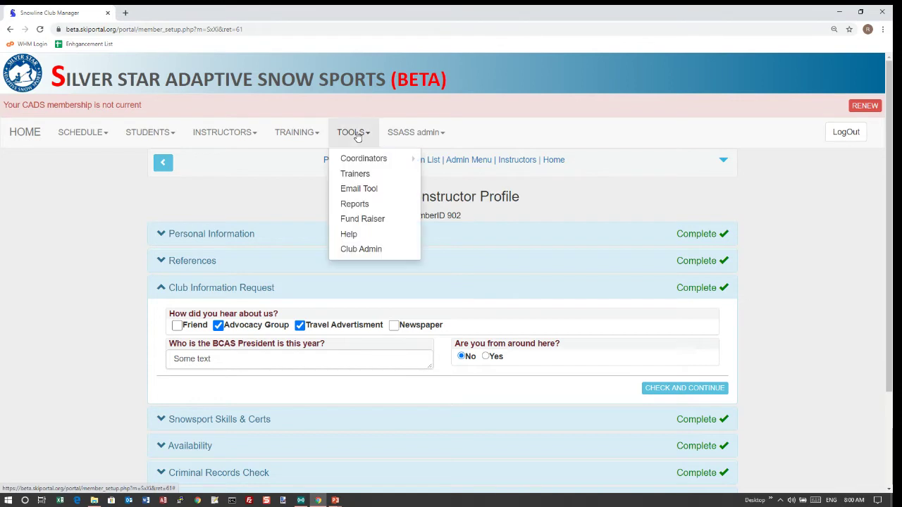
left_click(360, 249)
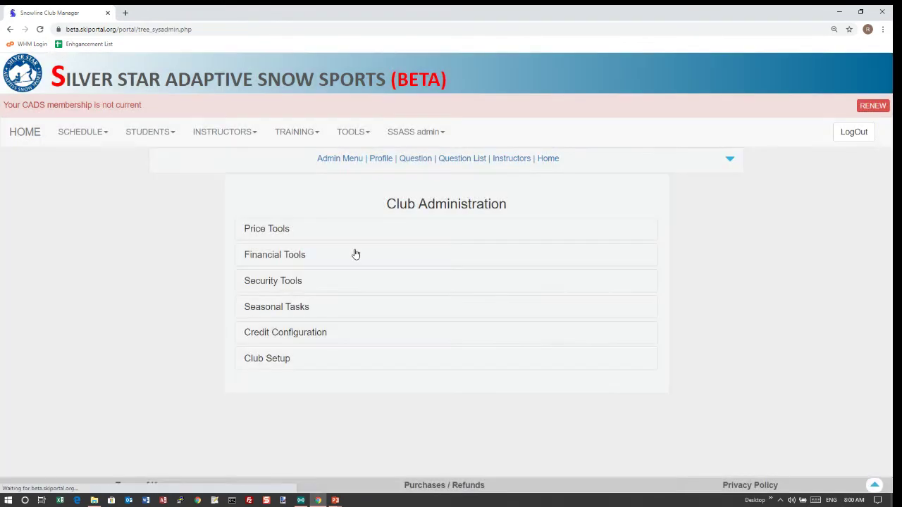
left_click(275, 360)
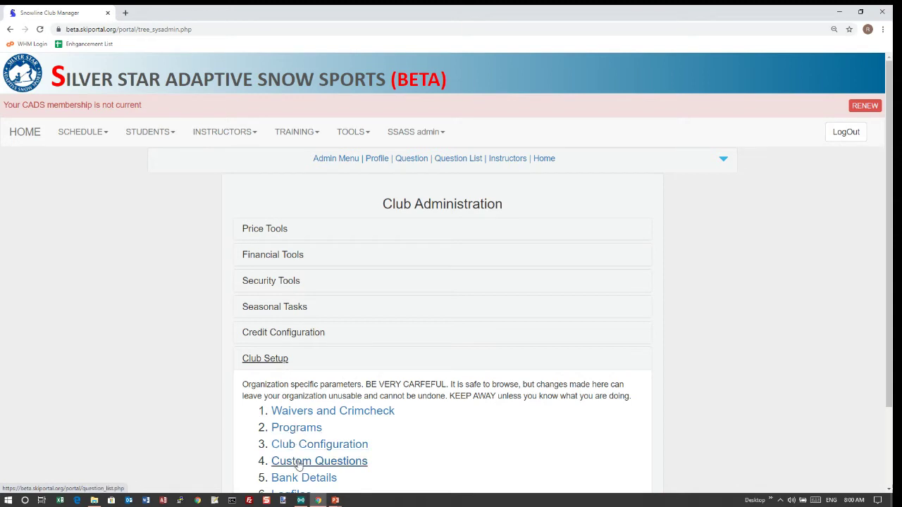
left_click(334, 462)
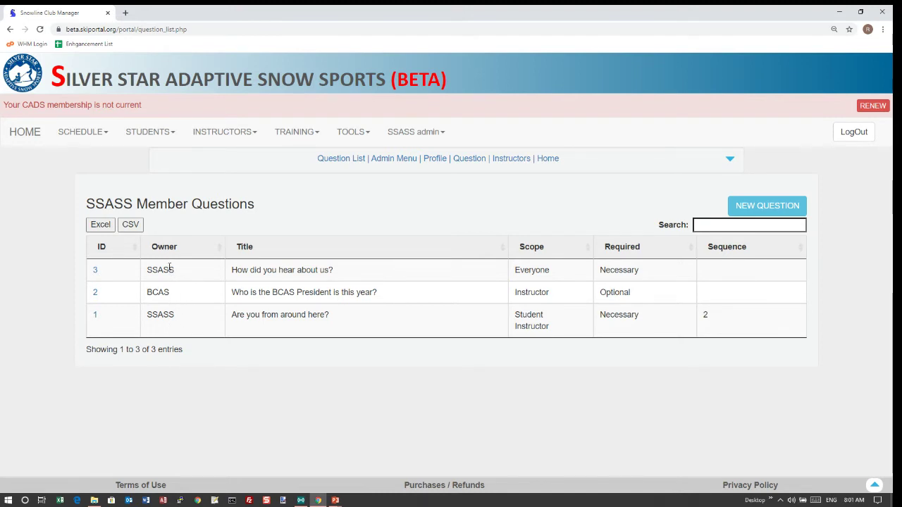
Open the "How did you hear about us?" question and rename it "How did you actually hear about us?".
left_click(95, 272)
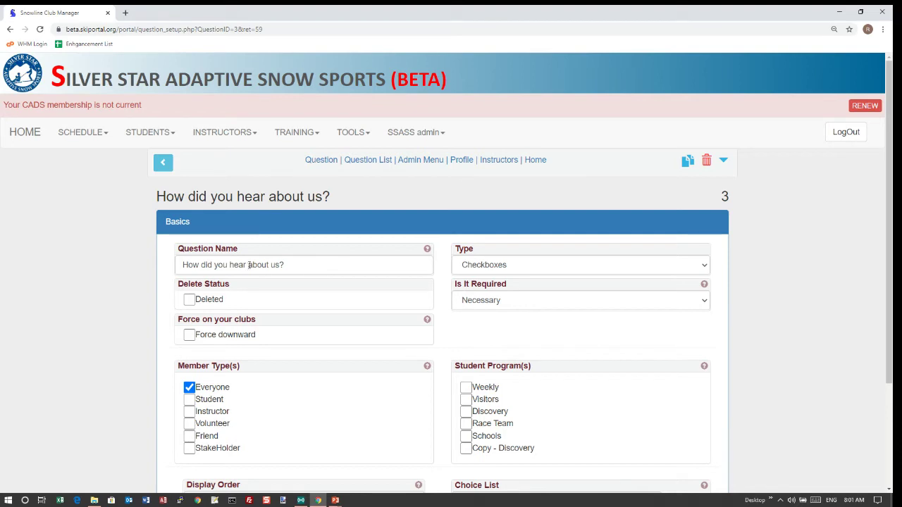
left_click(230, 265)
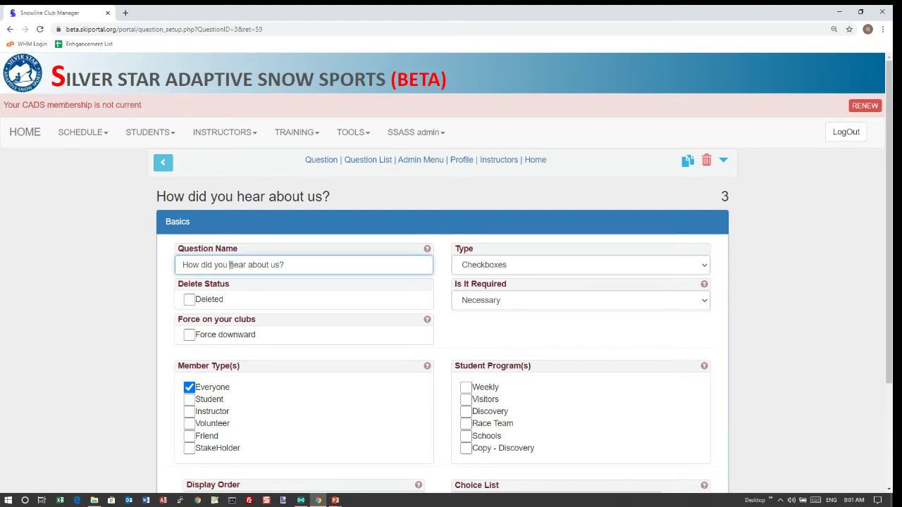
type("actually")
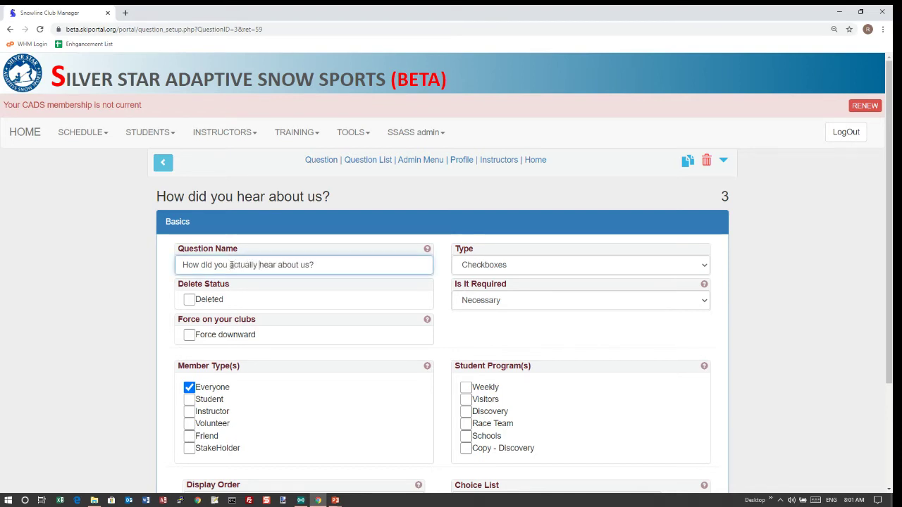
left_click(296, 282)
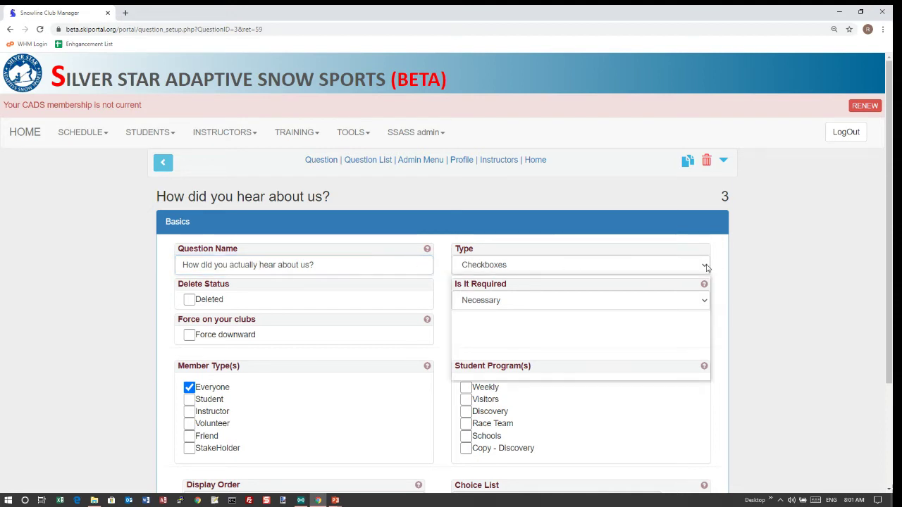
Examine the answer types available for the question and its display order field.
left_click(706, 266)
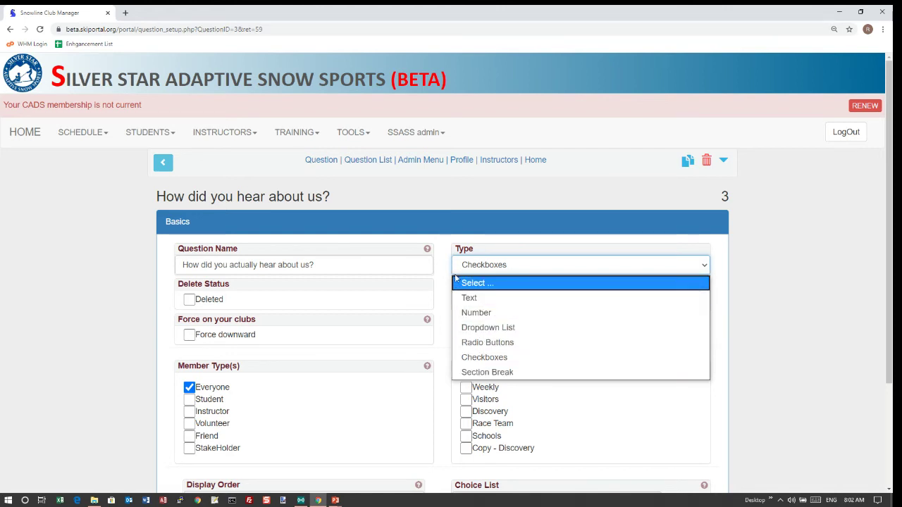
left_click(440, 251)
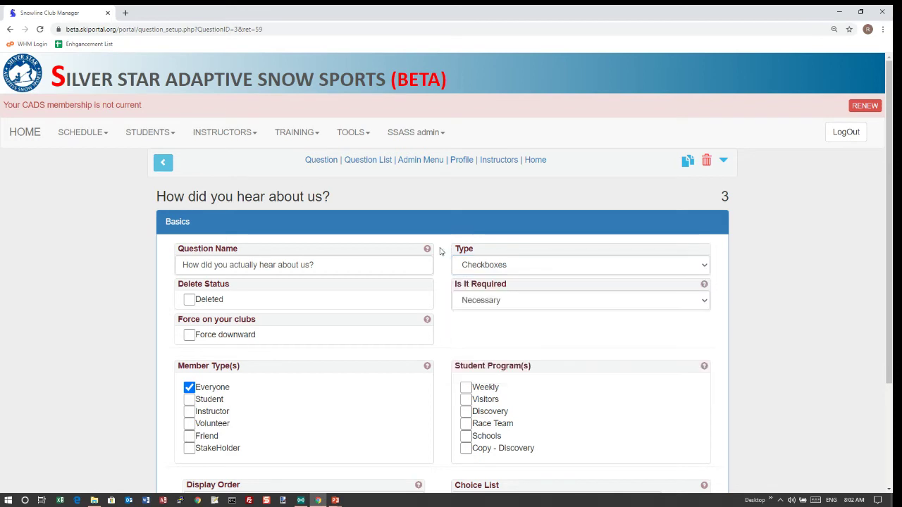
scroll(440, 251, "down", 2)
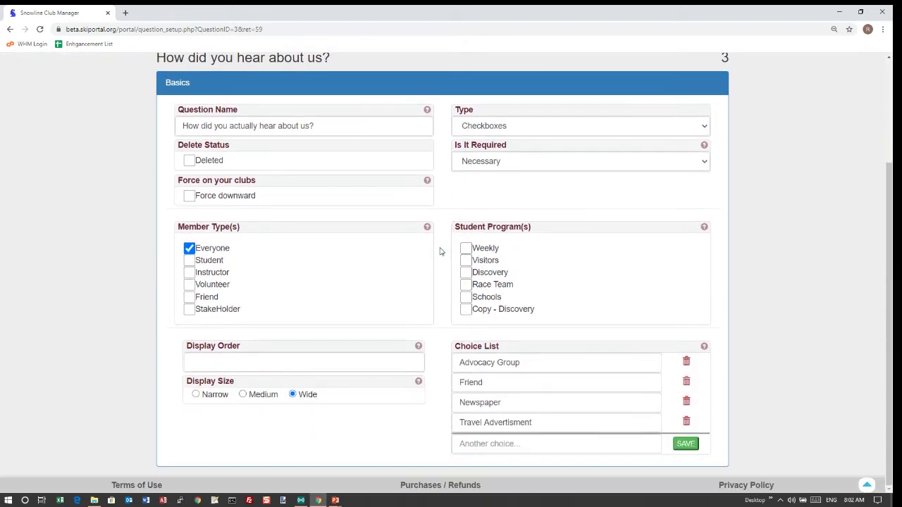
left_click(209, 363)
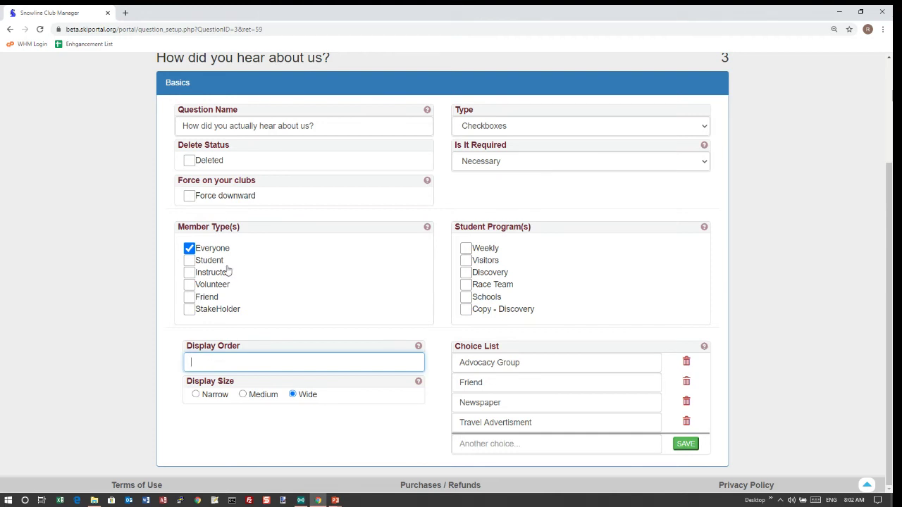
Try limiting the question to the Student member type, restore Everyone, and switch Force downward on and off again.
left_click(190, 261)
left_click(191, 249)
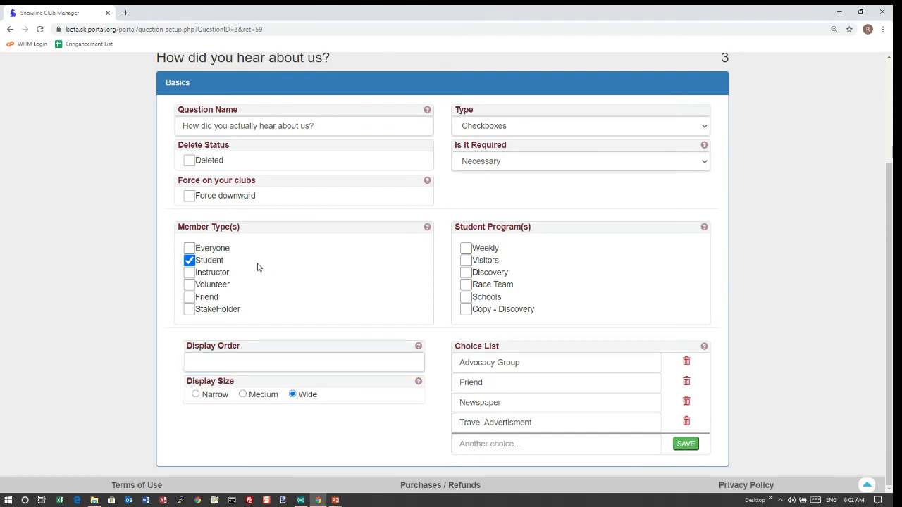
left_click(188, 249)
left_click(189, 261)
left_click(189, 197)
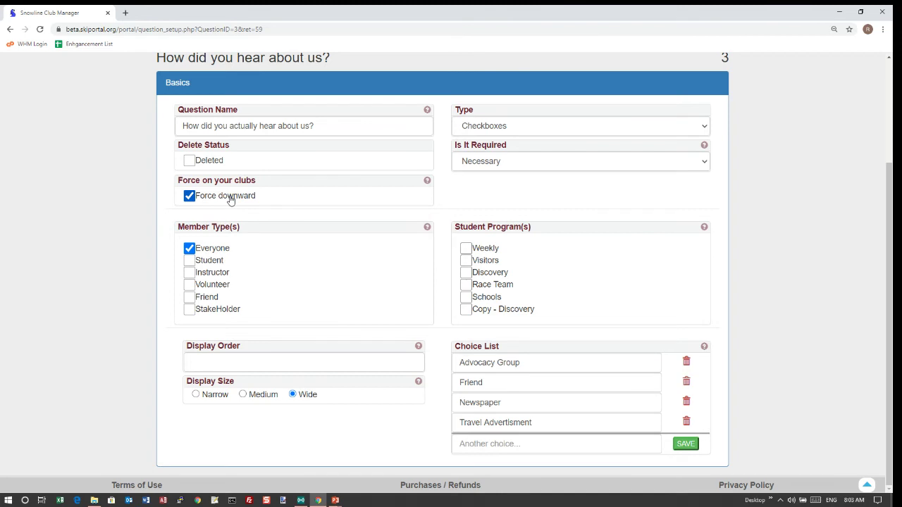
left_click(191, 200)
Review the question's requirement options and set its display size to Medium.
left_click(646, 165)
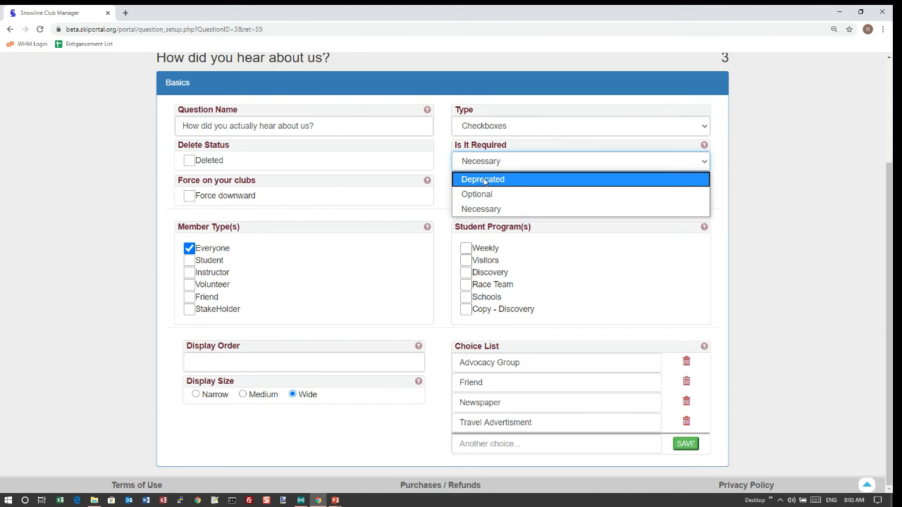
left_click(445, 254)
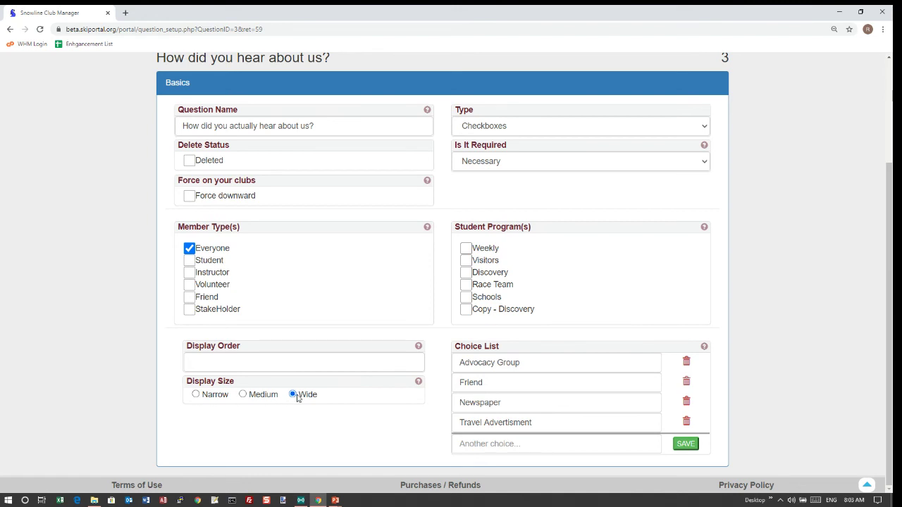
left_click(244, 396)
Add "Word of Mouth" to the question's choice list and delete the Newspaper choice.
left_click(483, 446)
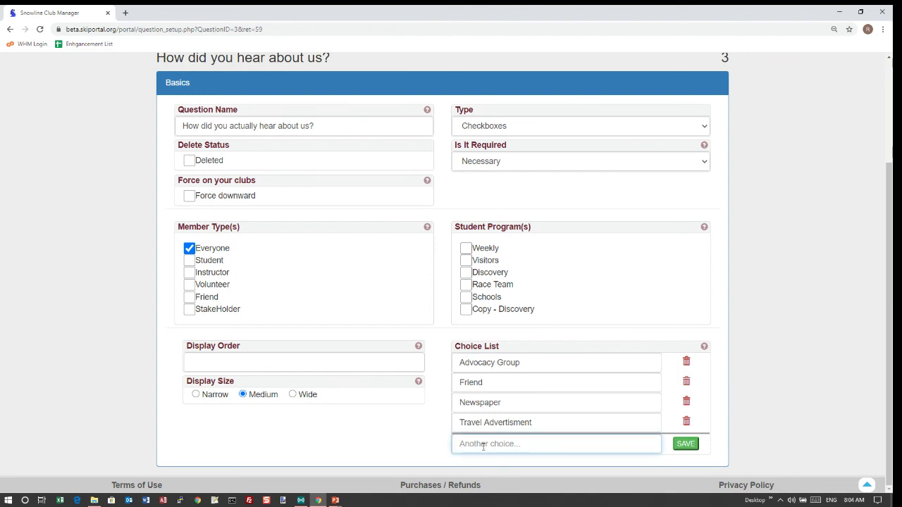
type("Word of Mouth")
left_click(677, 446)
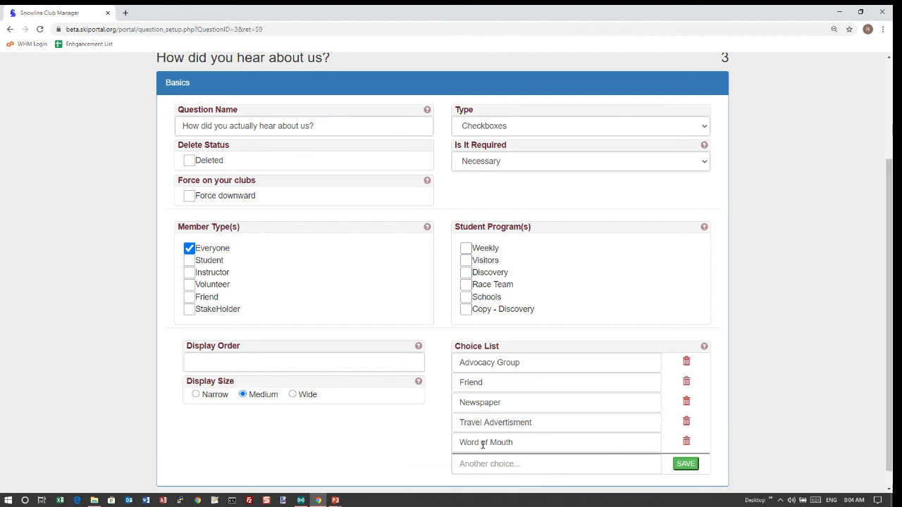
left_click(686, 403)
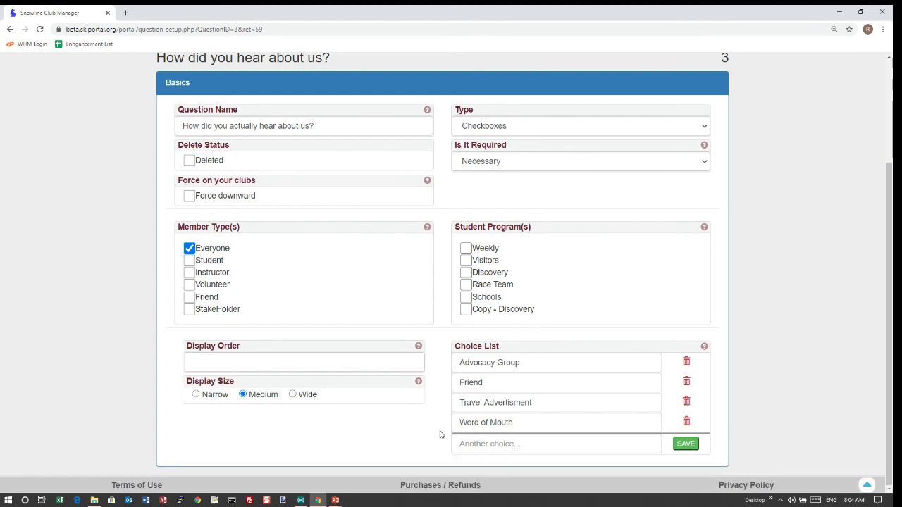
Return to the instructor profile and view the edited question in the Club Information Request section.
scroll(440, 434, "up", 2)
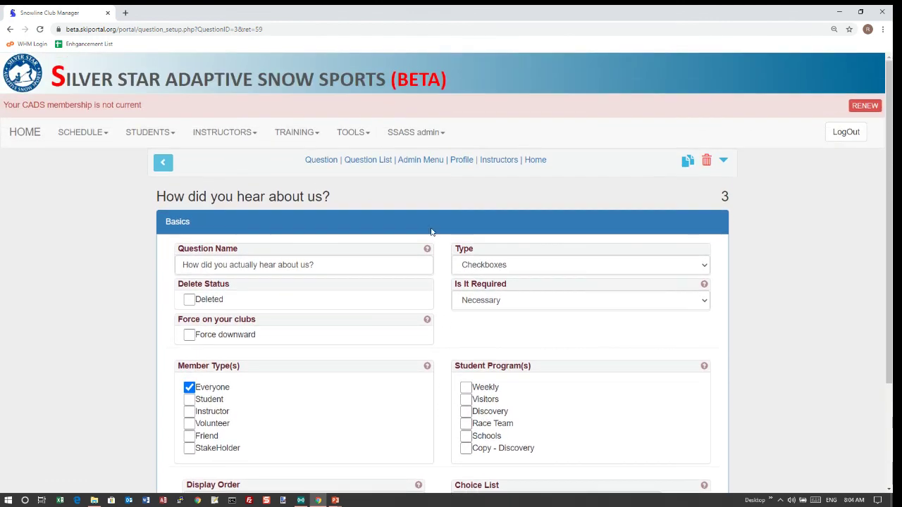
left_click(462, 160)
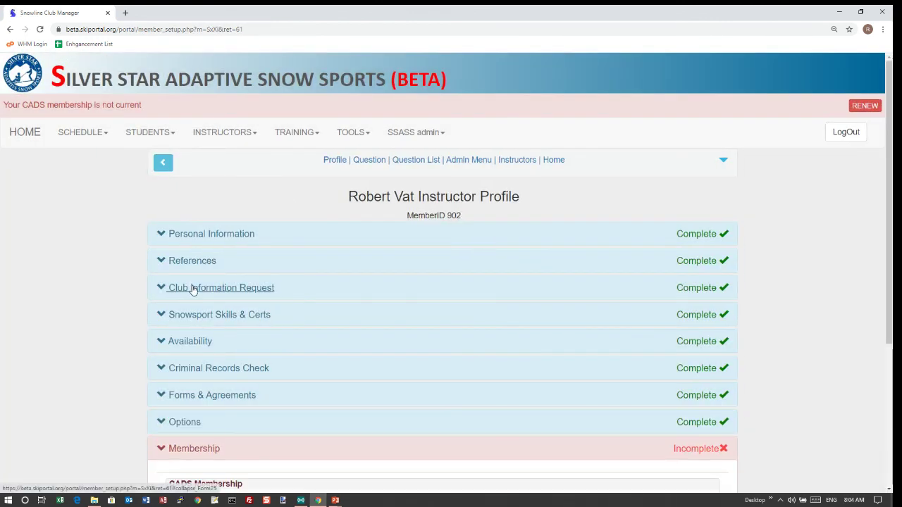
left_click(197, 288)
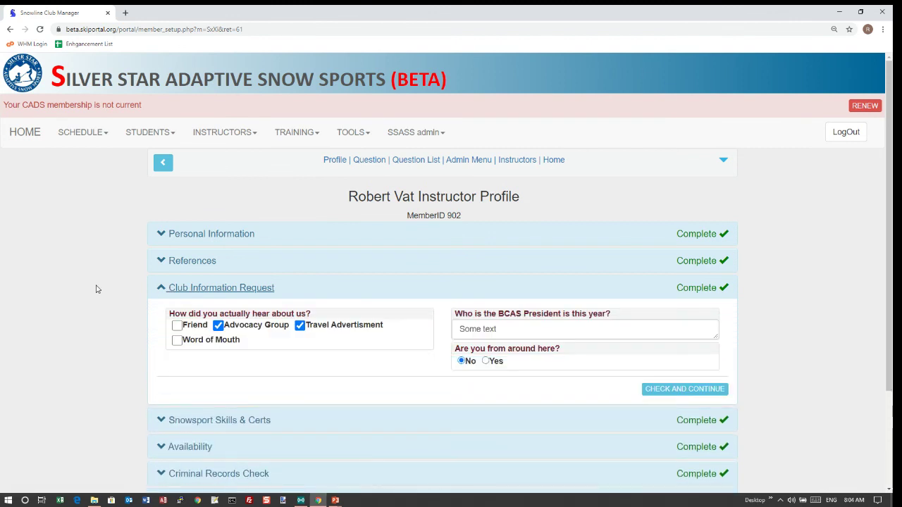